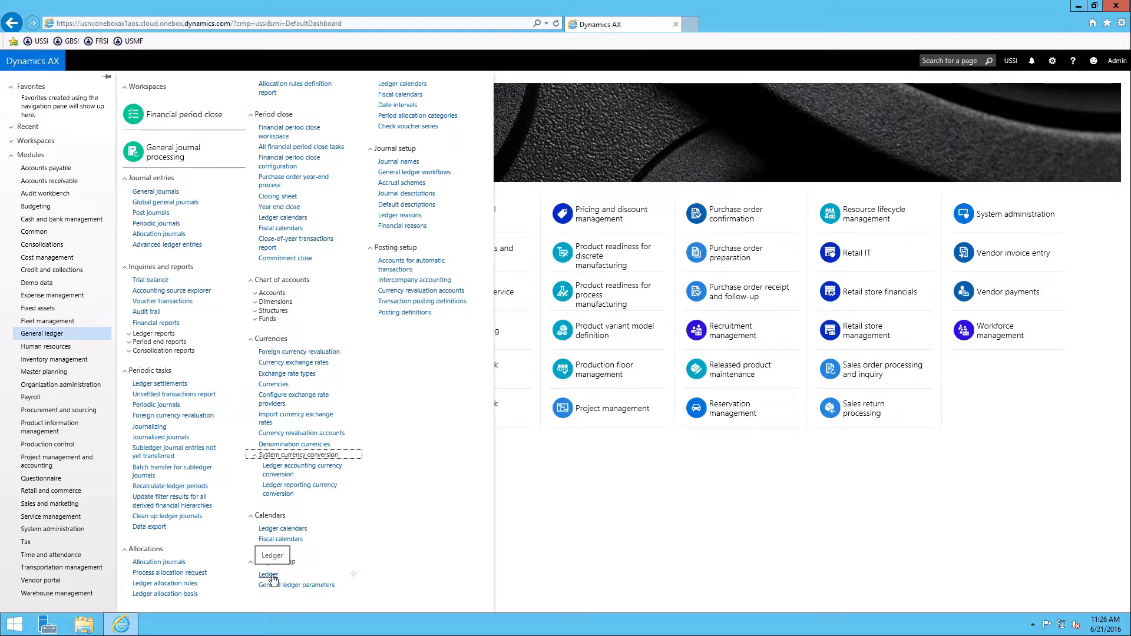
- Open the Ledger setup page for editing and check the exchange rate type in its currency section
click(269, 576)
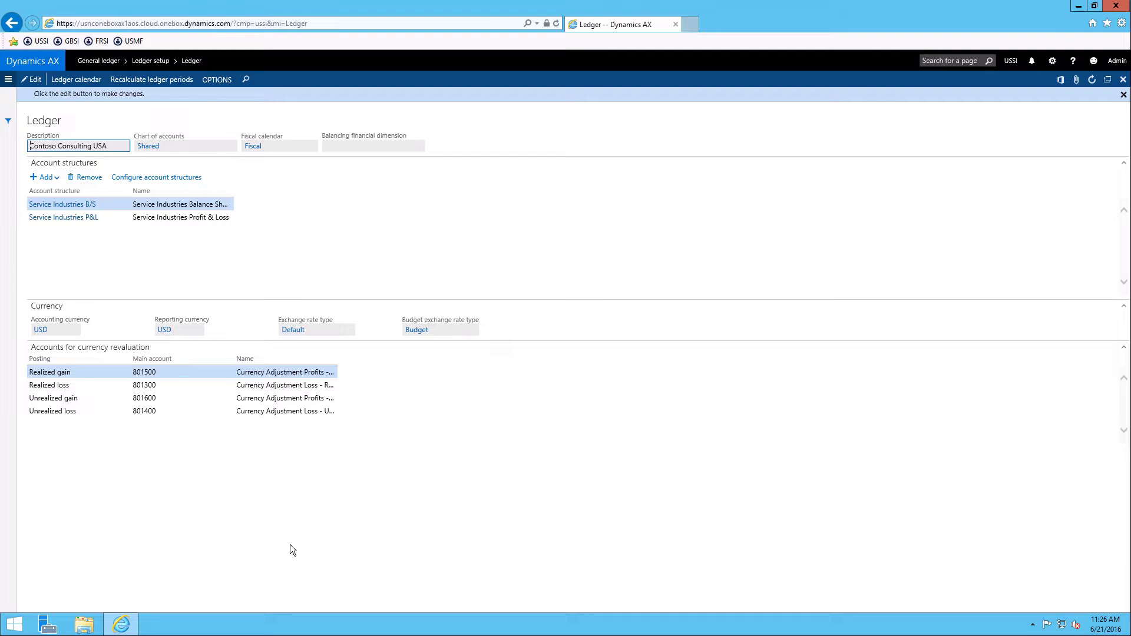
click(32, 79)
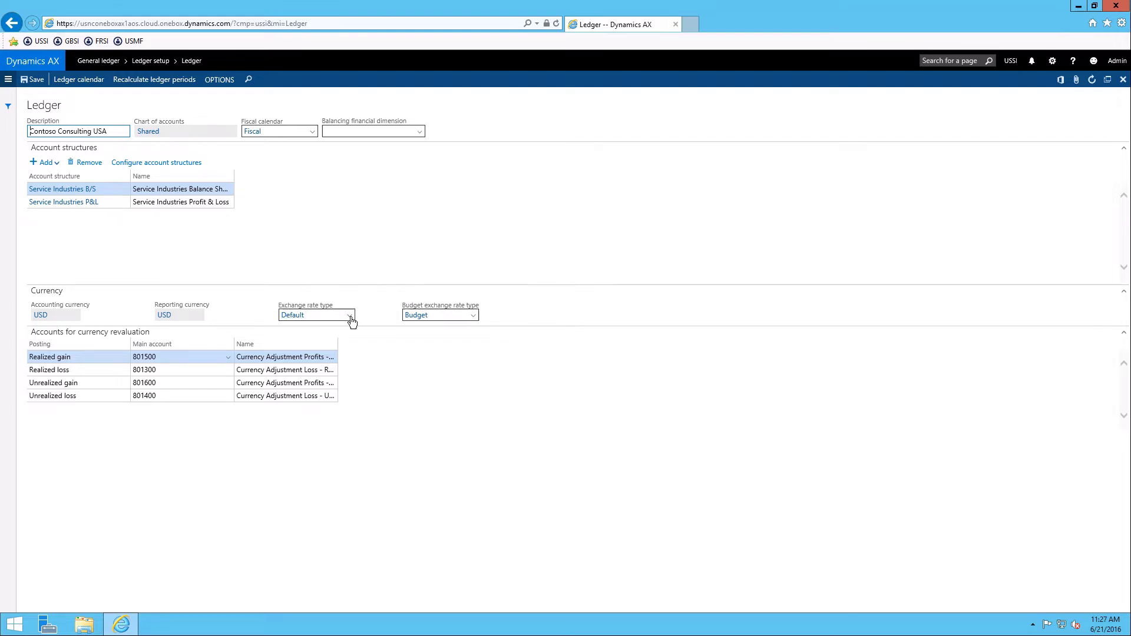
mouse_move(312, 317)
- Open the exchange rates of the Default exchange rate type and widen the From currency column
click(10, 83)
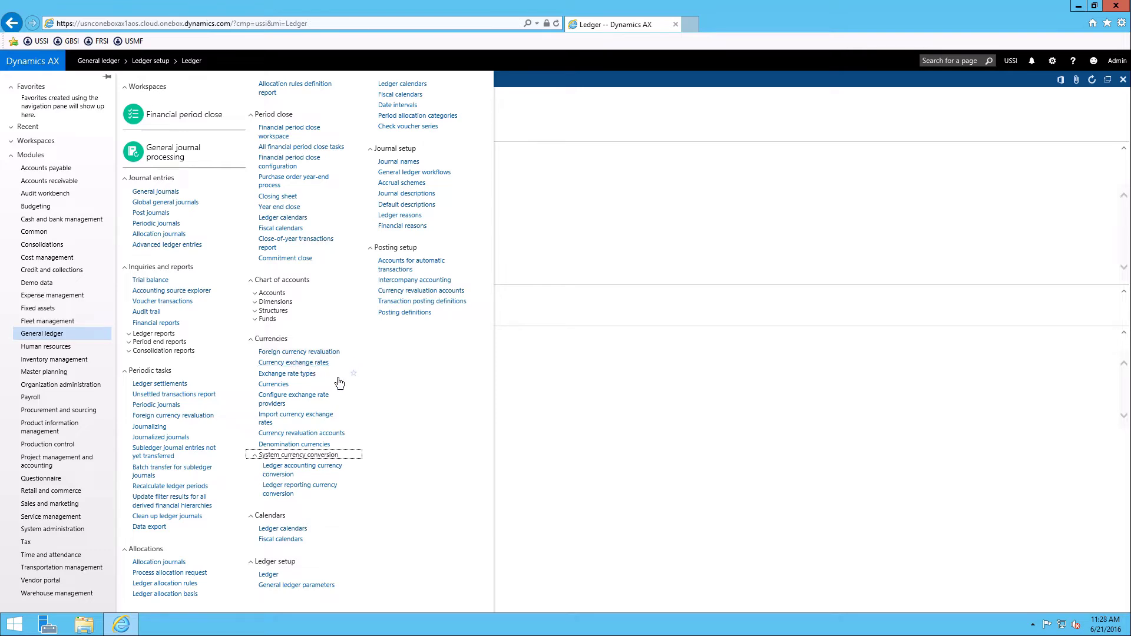
click(299, 376)
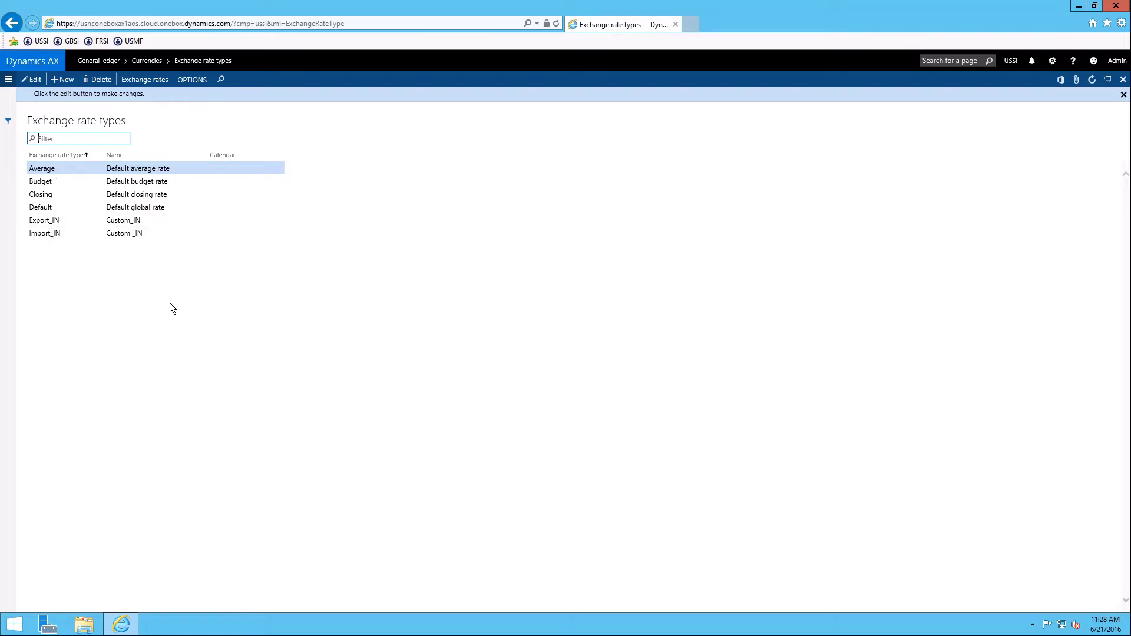
click(136, 207)
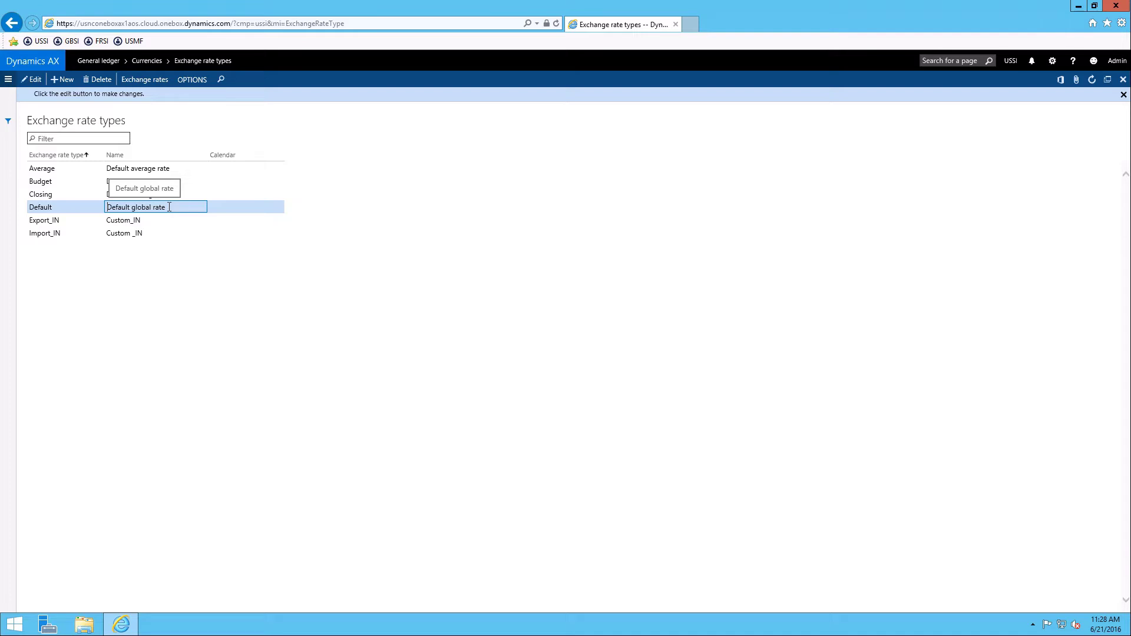
click(148, 84)
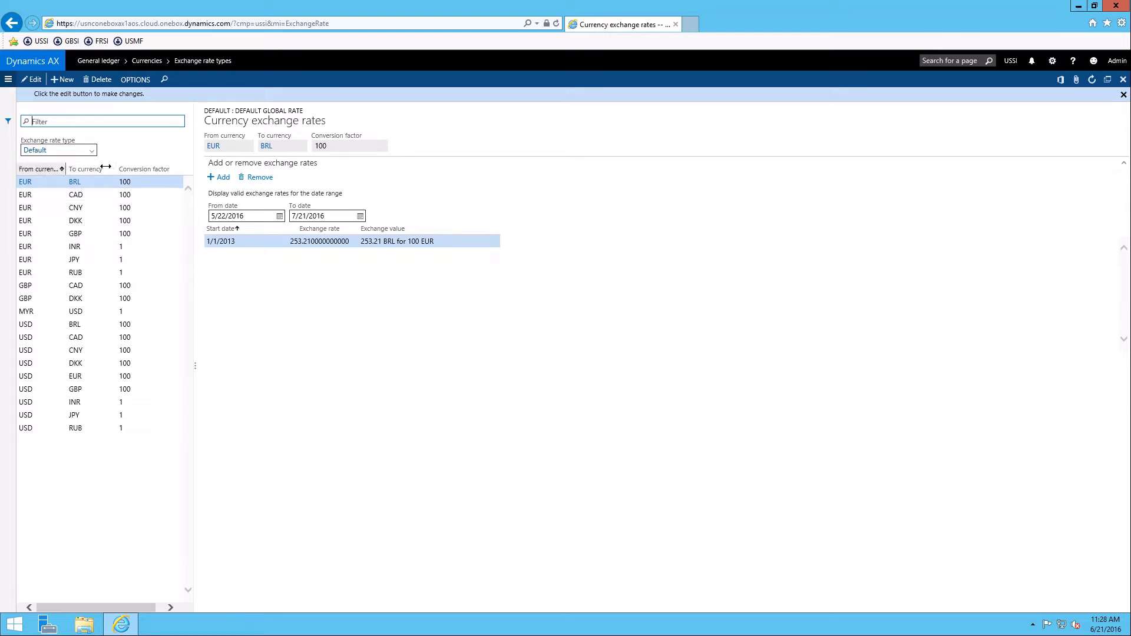
drag(65, 167, 108, 167)
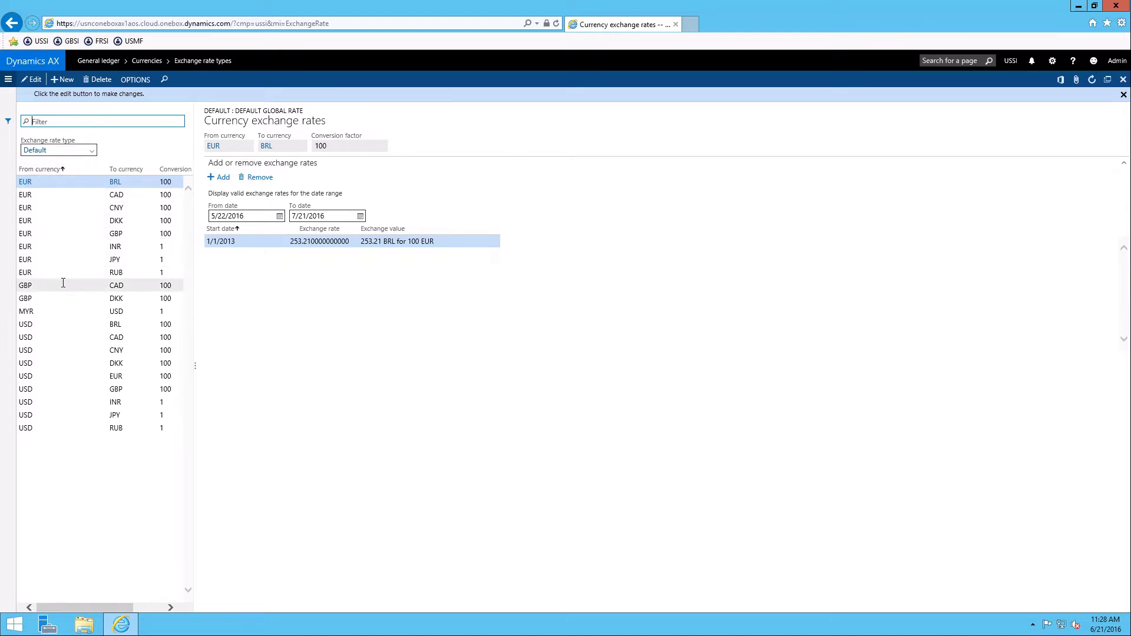
- Change the USD to CAD pair's conversion factor to 1 and restore it to 100
click(125, 338)
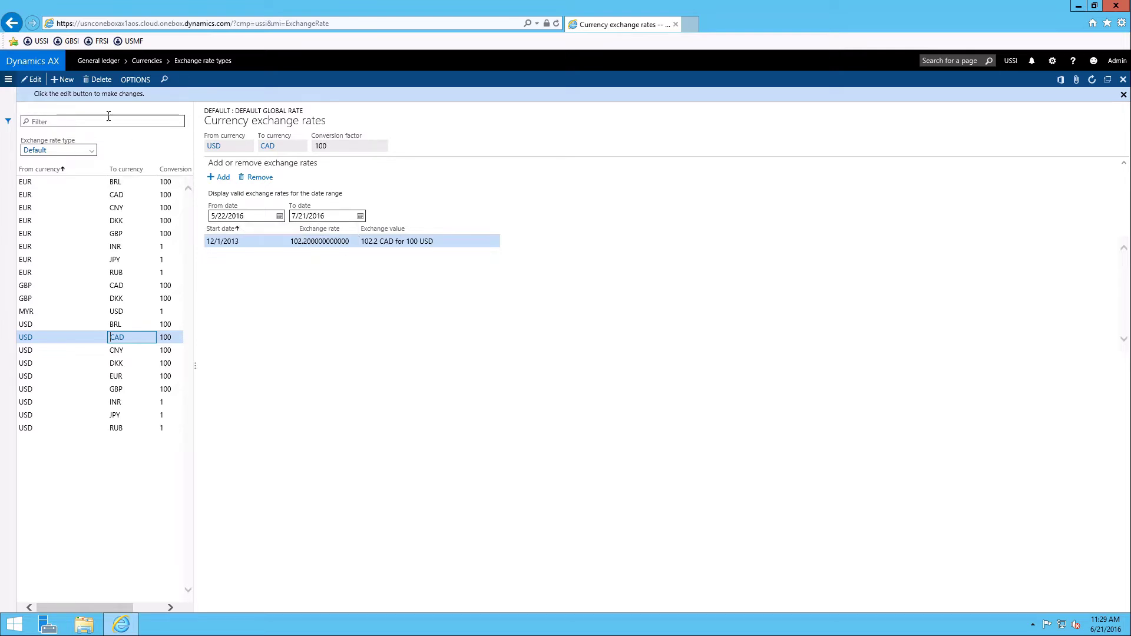
click(32, 81)
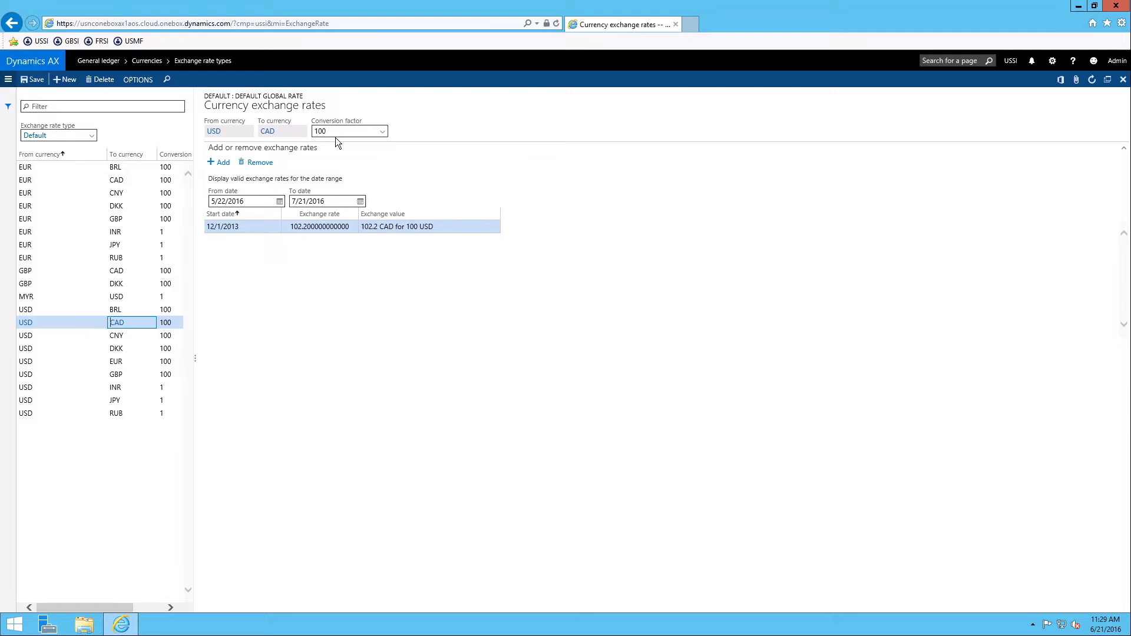
click(382, 131)
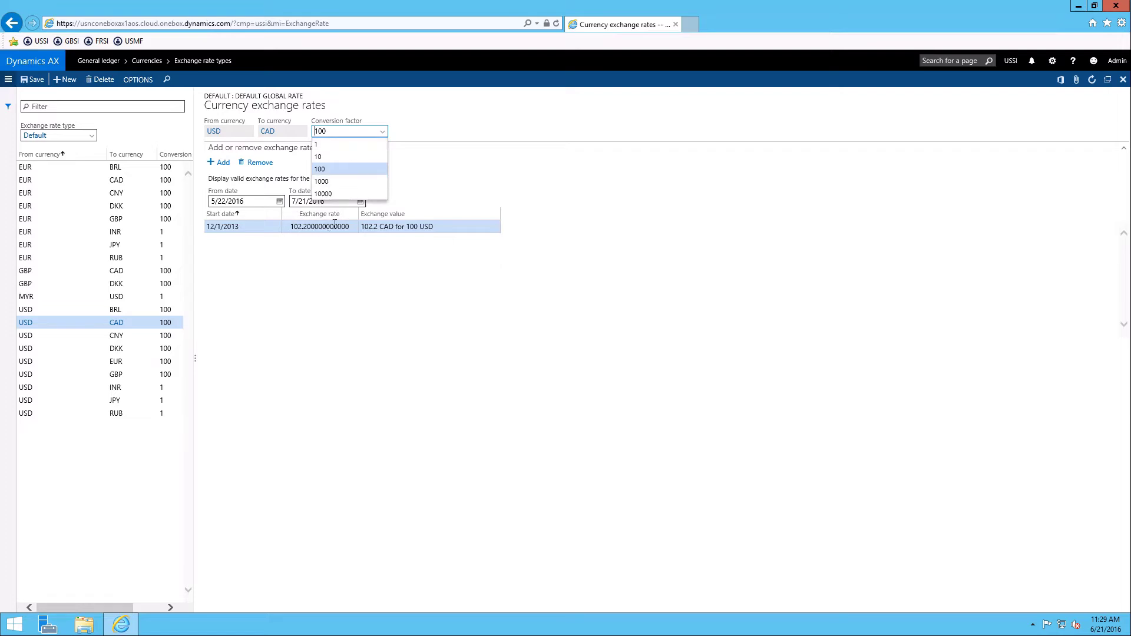
click(335, 145)
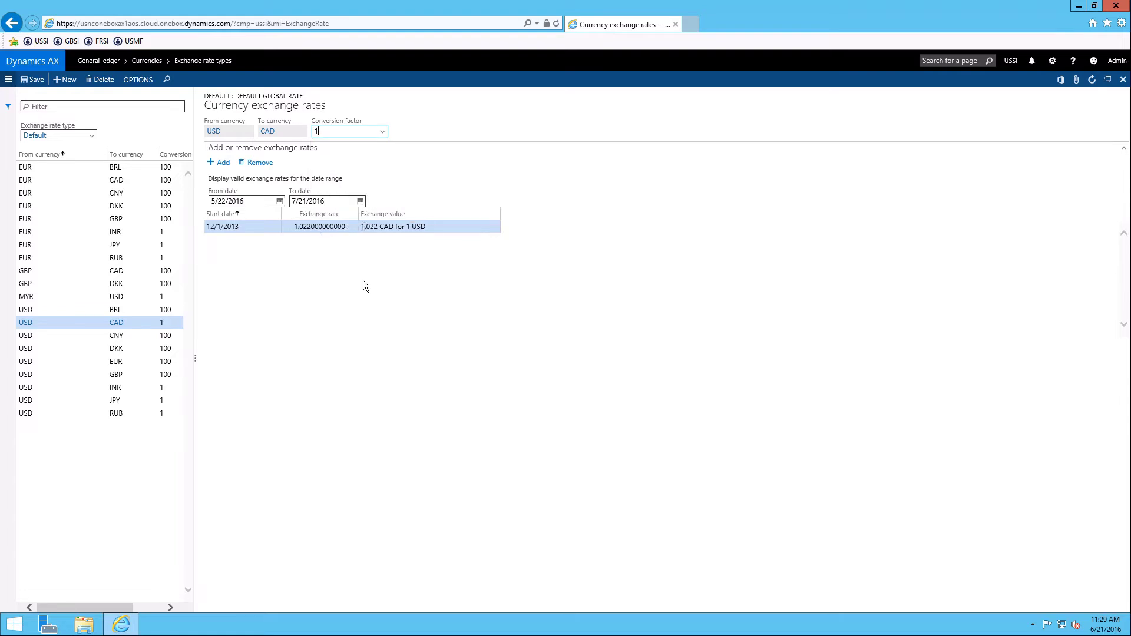
click(384, 133)
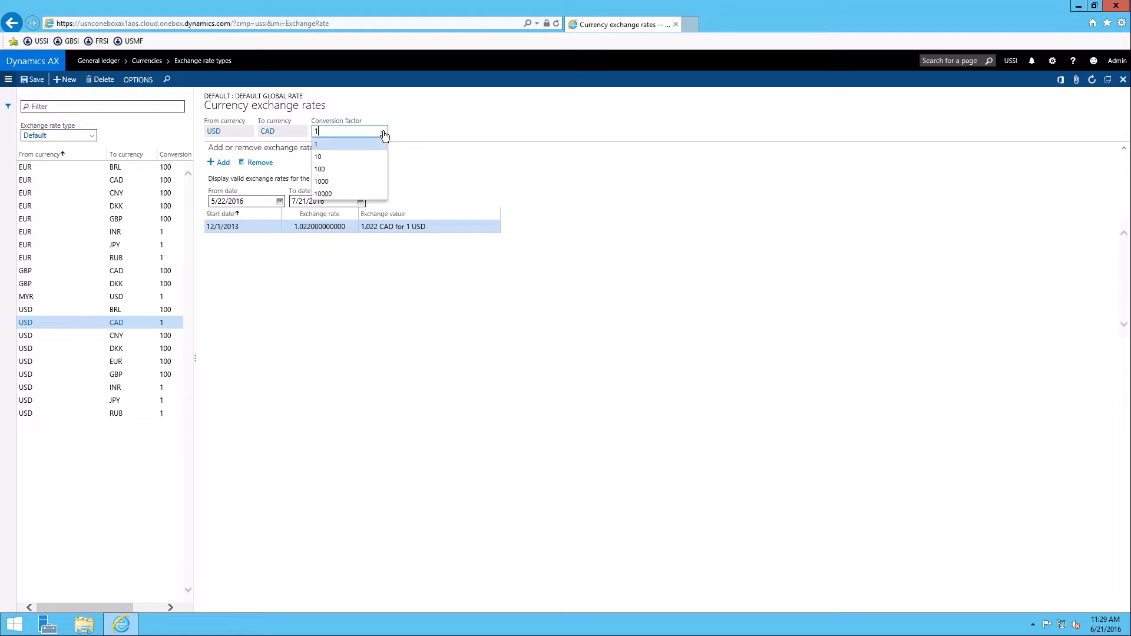
click(361, 170)
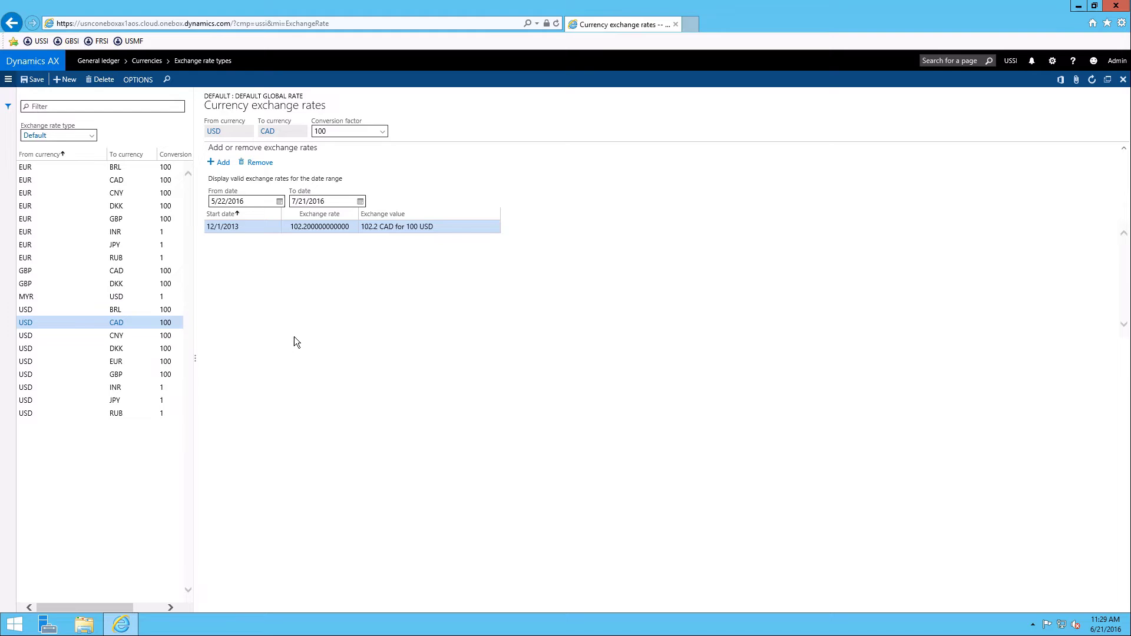
- Set the From date to 5/22/2012 to list the older USD to CAD exchange rates
click(254, 202)
key(BackSpace)
text(2)
key(Return)
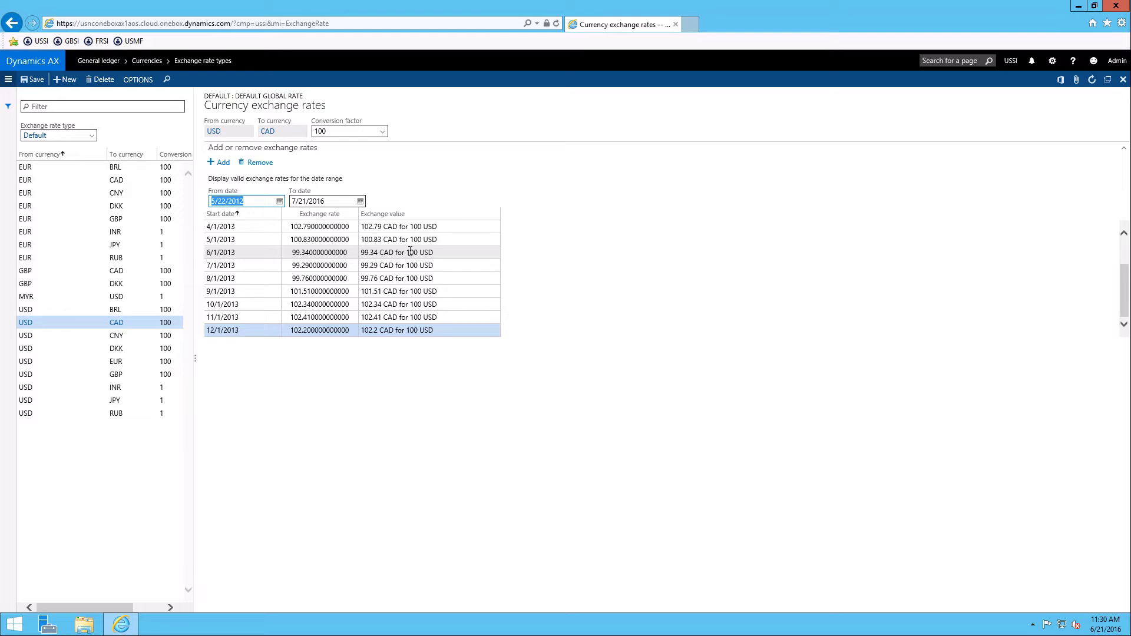
click(258, 201)
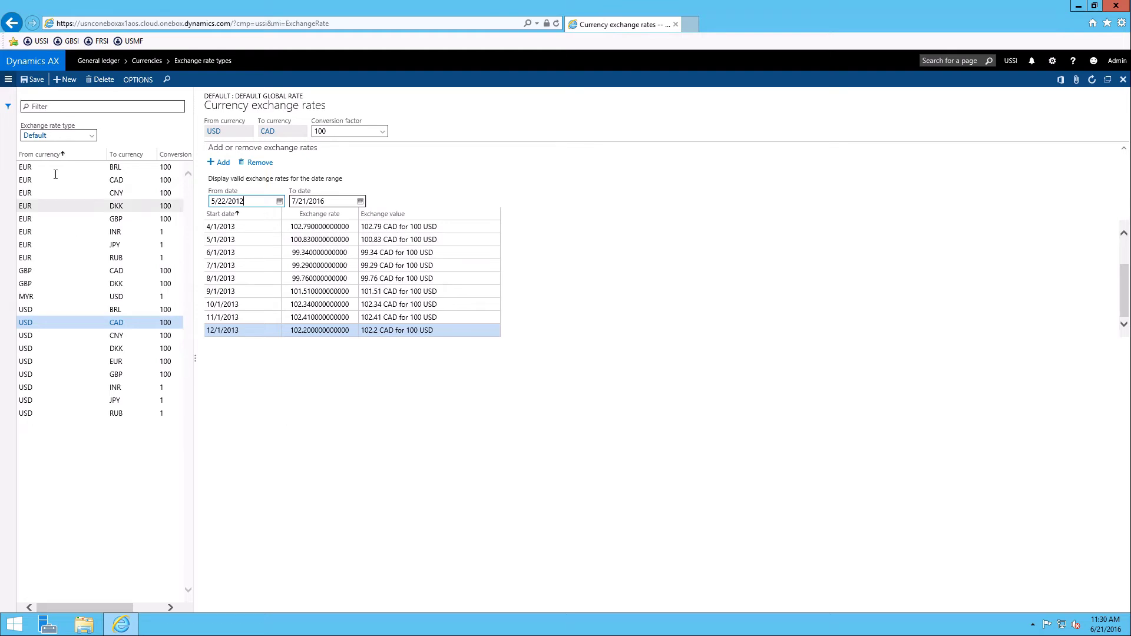
- Create a currency pair converting from AED to AMD under the Default exchange rate type
click(69, 84)
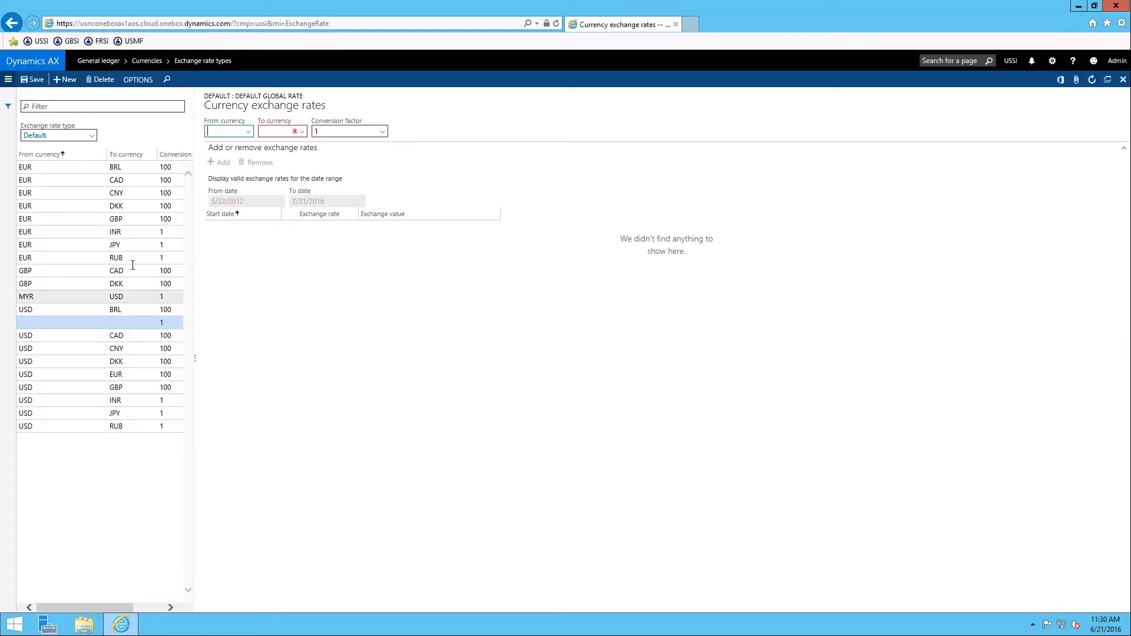
click(249, 133)
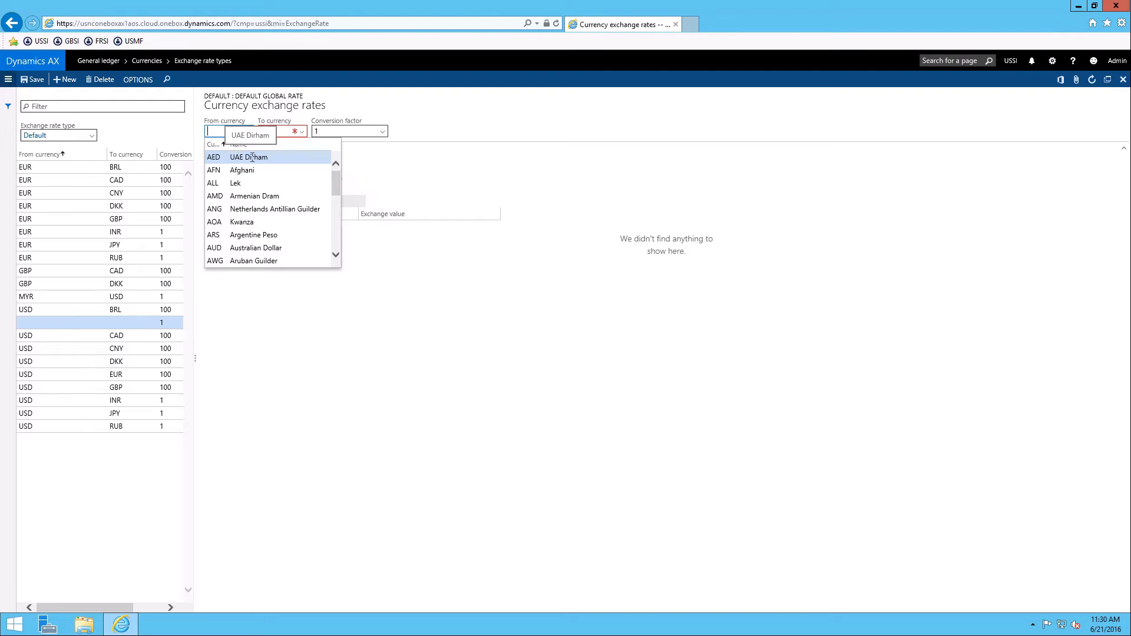
key(Return)
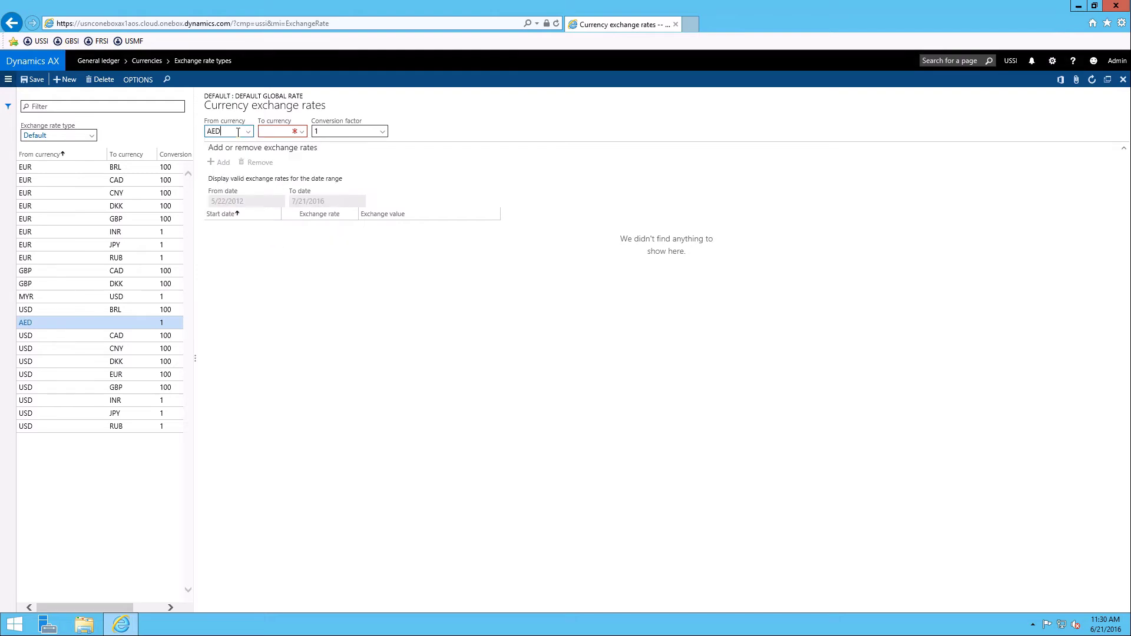
click(302, 132)
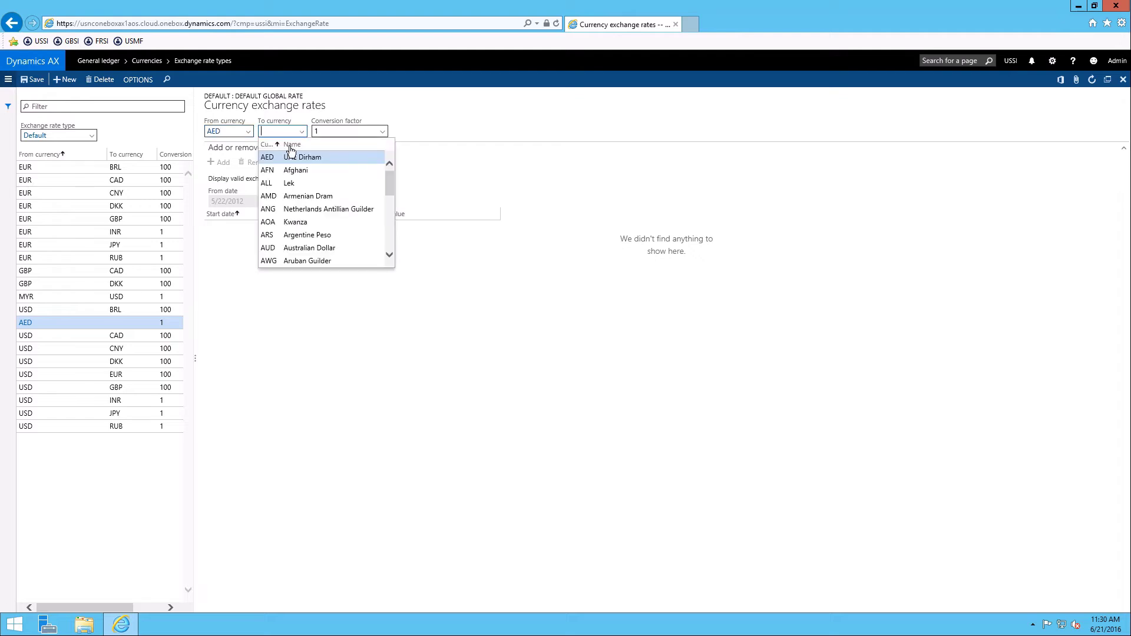
click(291, 200)
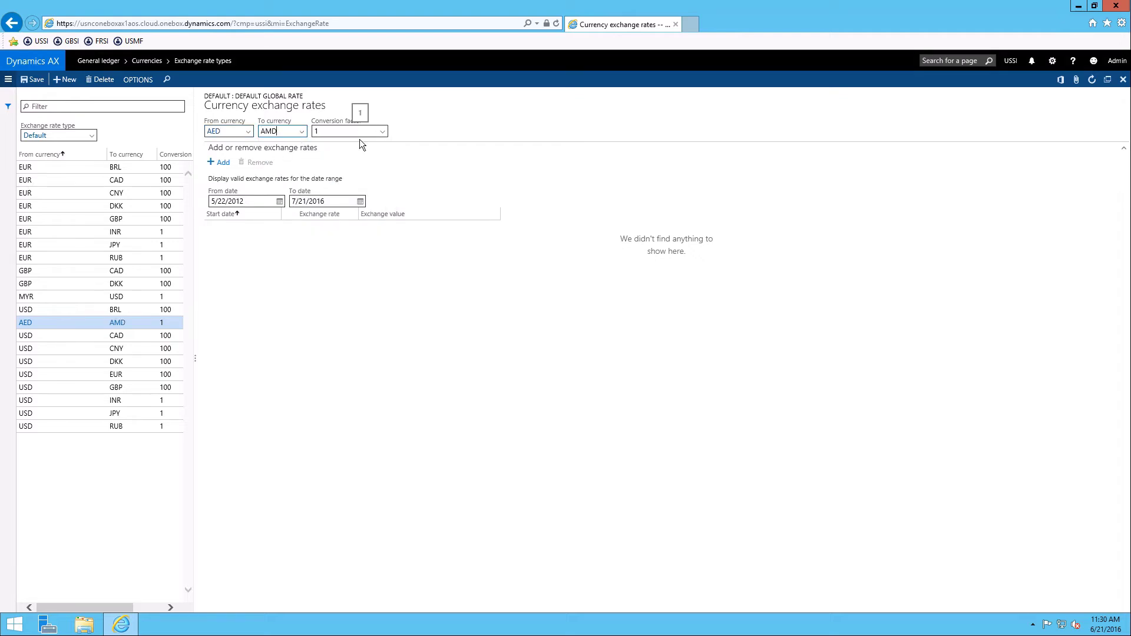
- Add an exchange rate of 50 starting 1/1/2016 to the AED to AMD pair
click(222, 163)
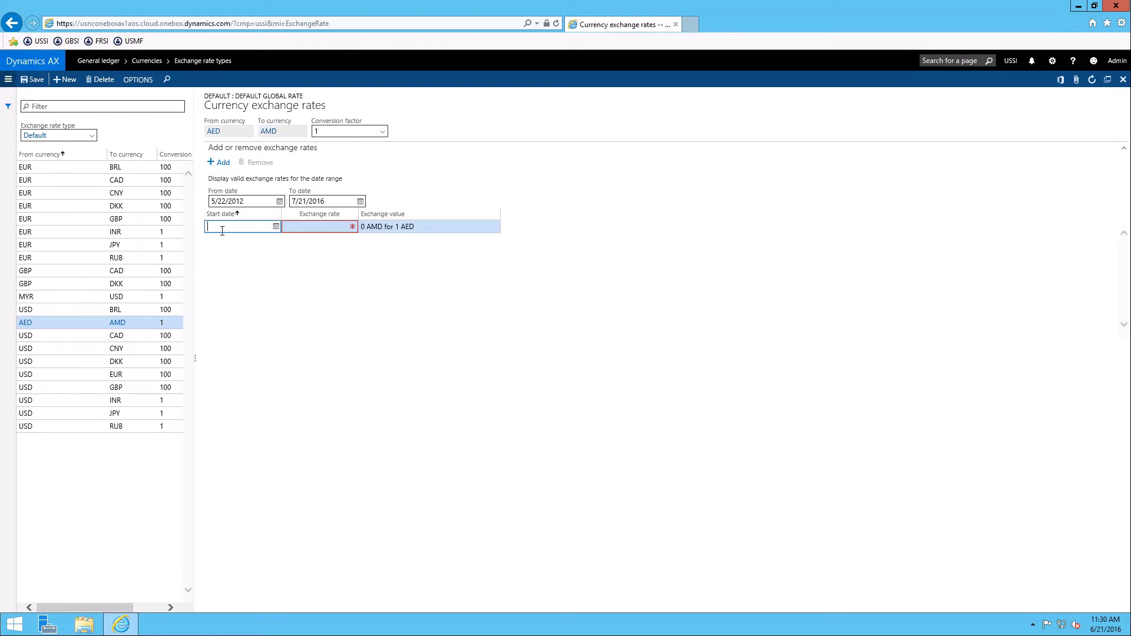
text(1/1/2016)
key(Tab)
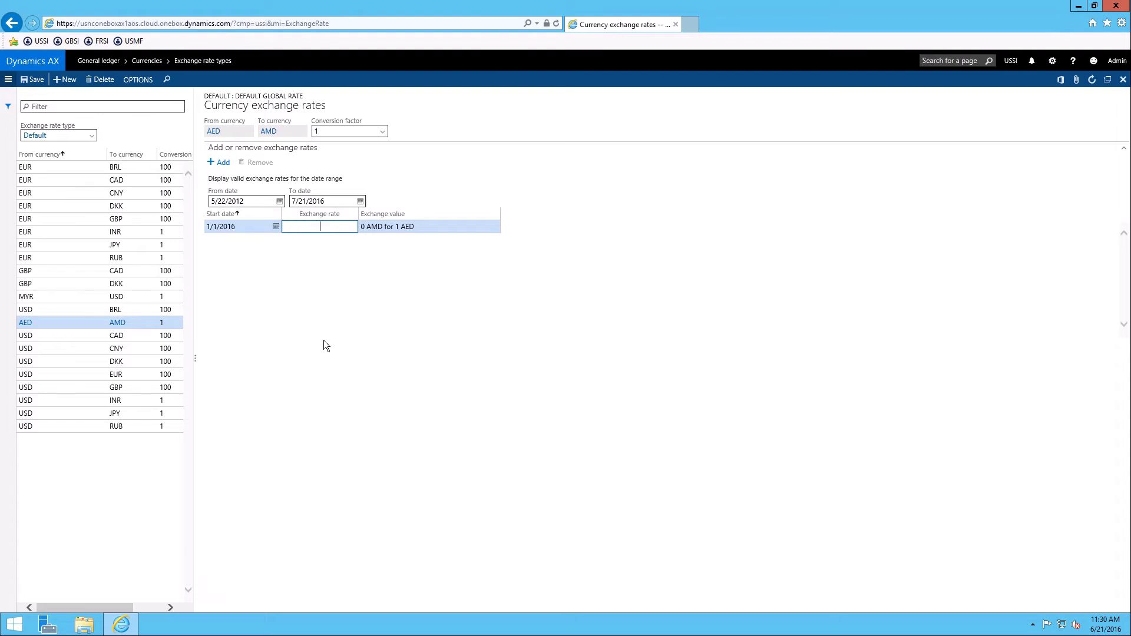
text(50)
key(Tab)
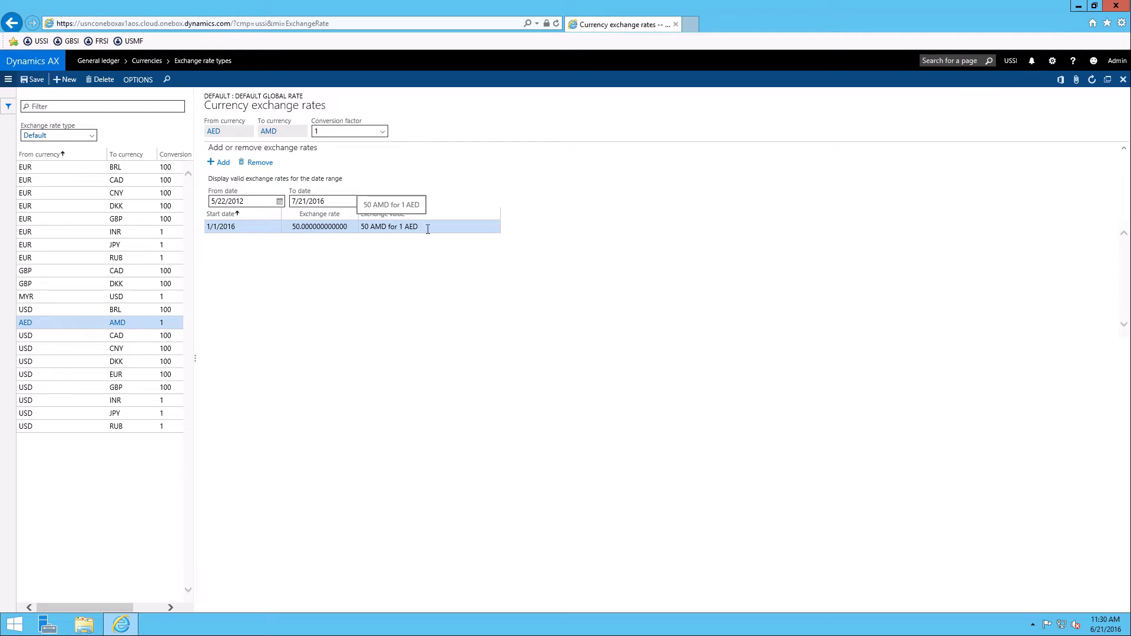
- Try a conversion factor of 100 on the AED to AMD pair and set it back to 1
click(382, 132)
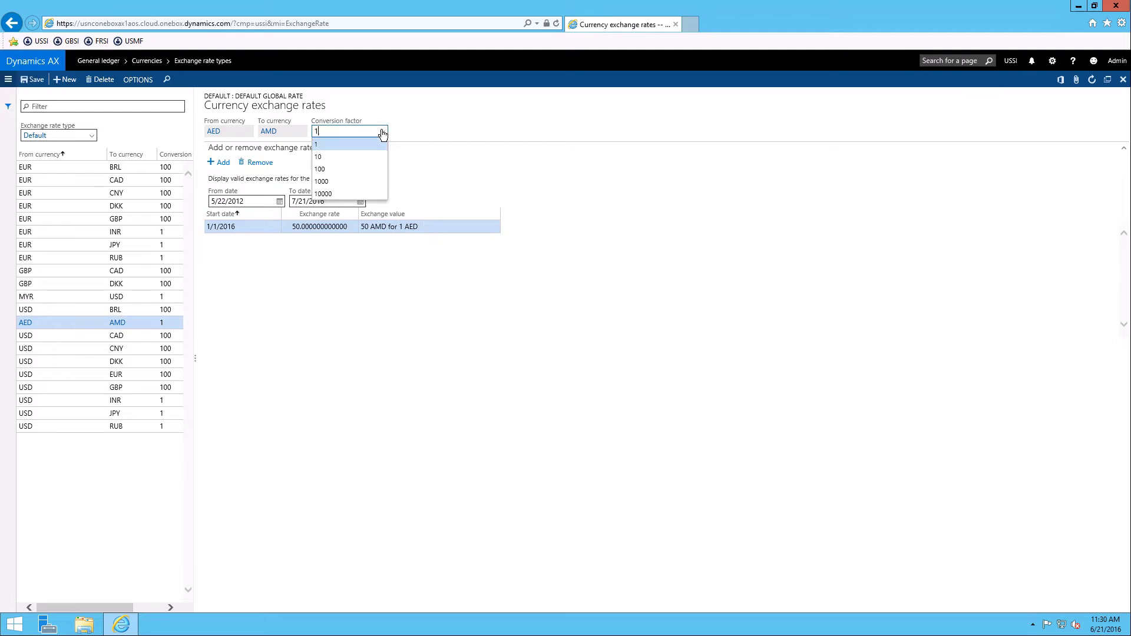
click(332, 171)
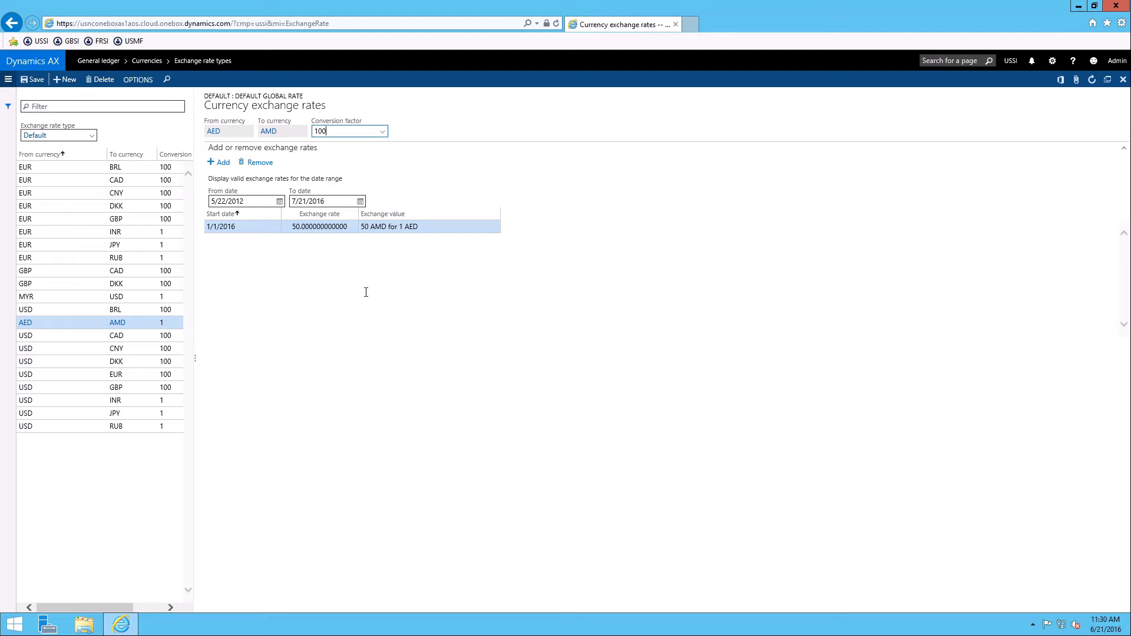
click(444, 227)
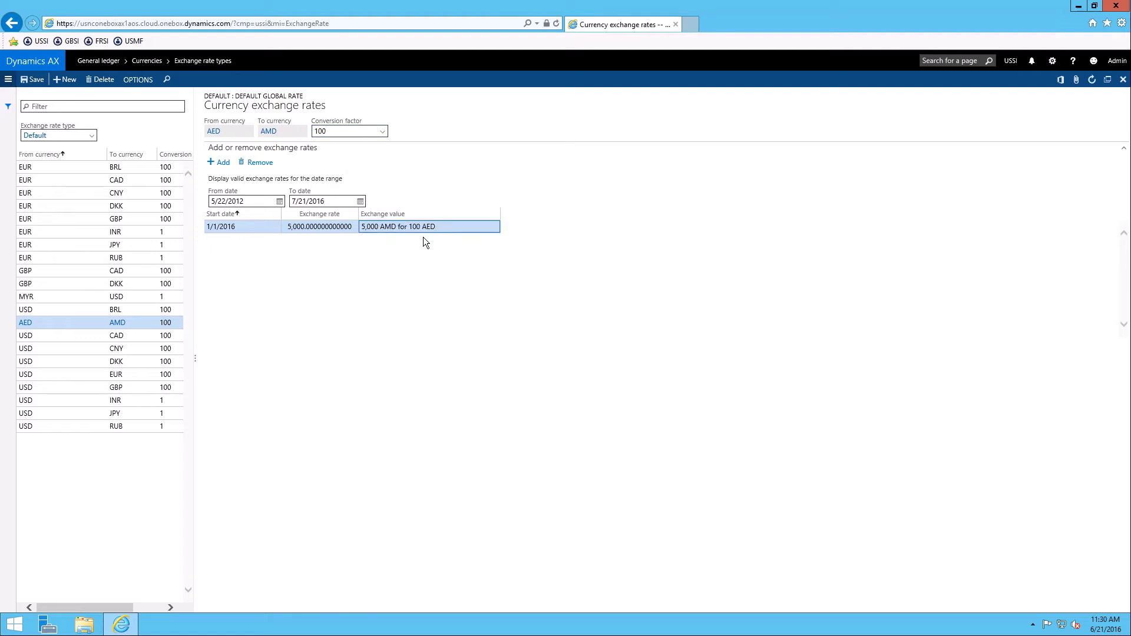
click(382, 131)
click(354, 157)
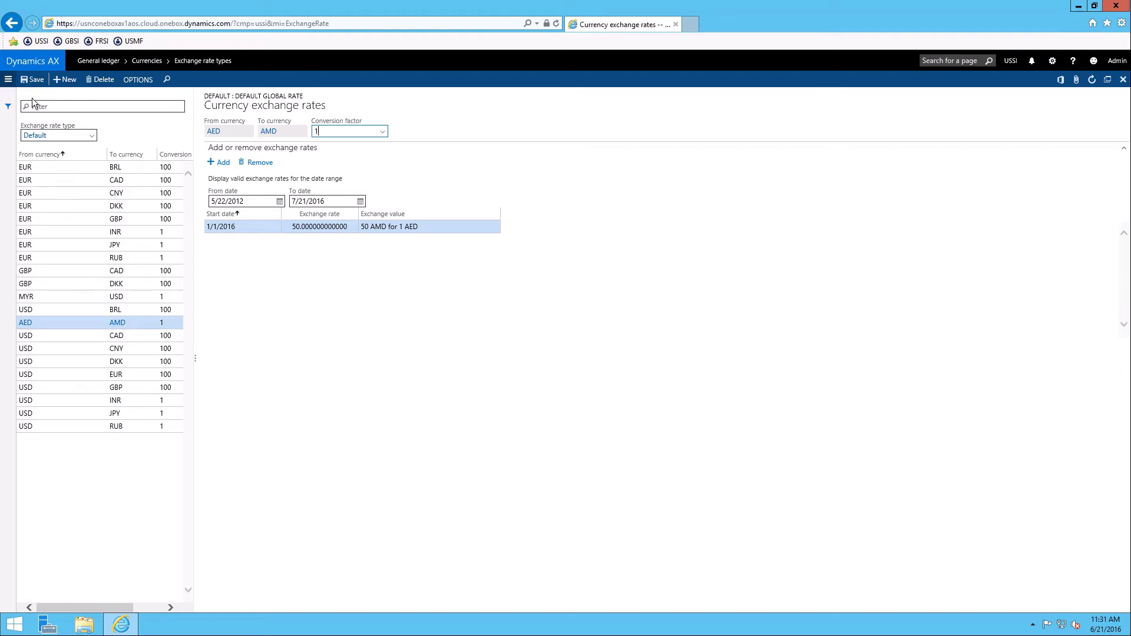
- Return to the Ledger setup page and review the exchange rate types assigned in its currency section
click(8, 79)
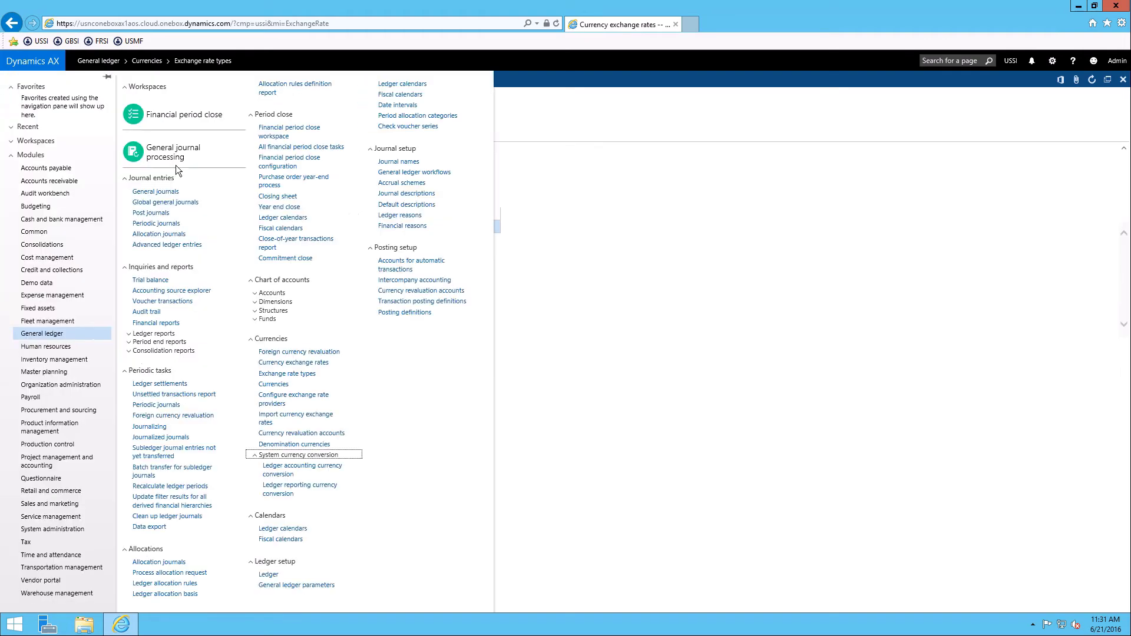
click(275, 579)
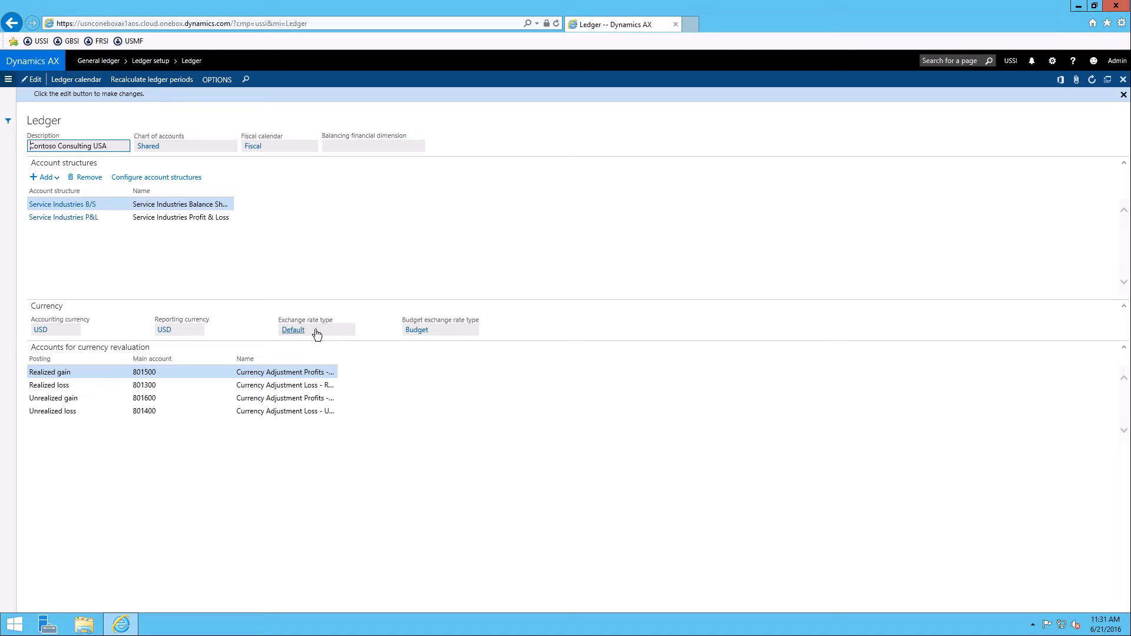
mouse_move(317, 334)
click(475, 452)
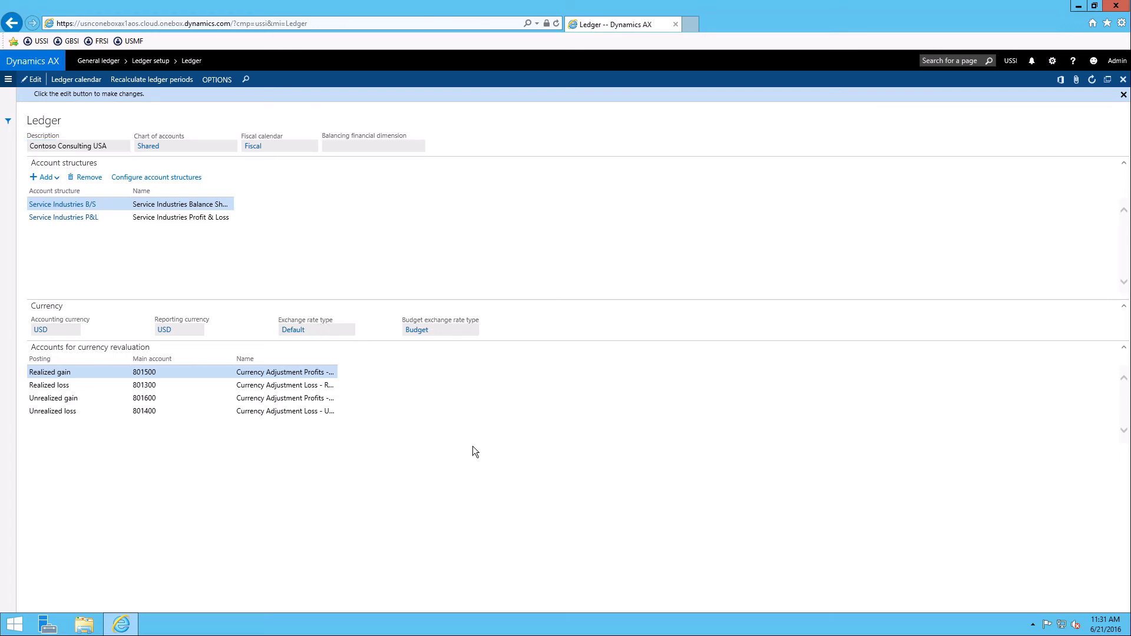
- View the currency exchange rates of the ledger's Budget exchange rate type and return to the exchange rate types
click(413, 331)
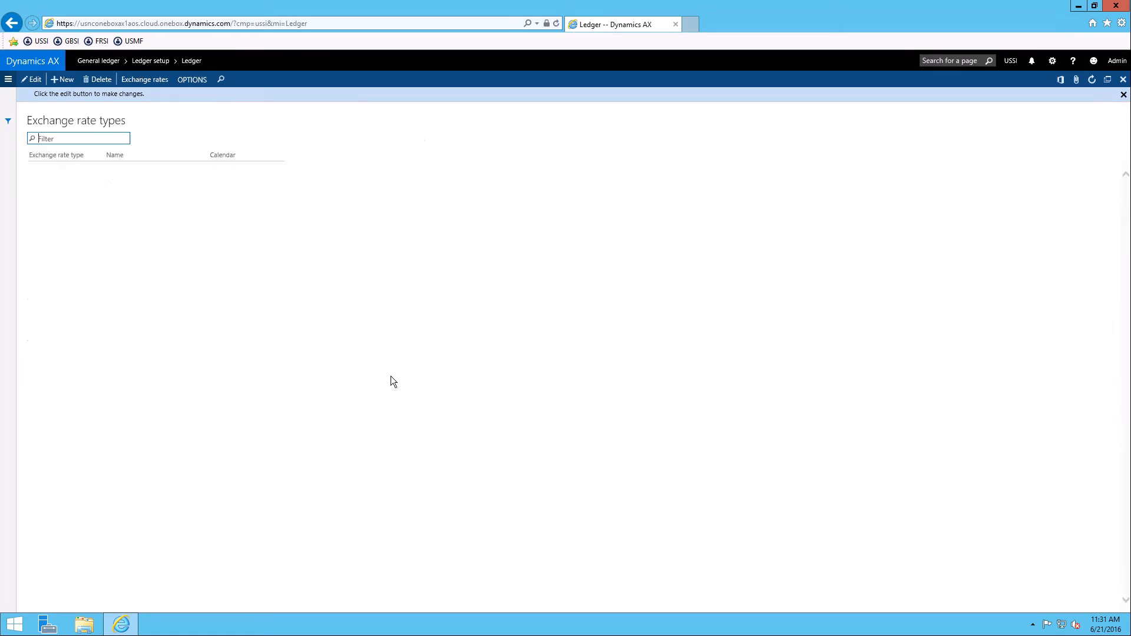
click(139, 84)
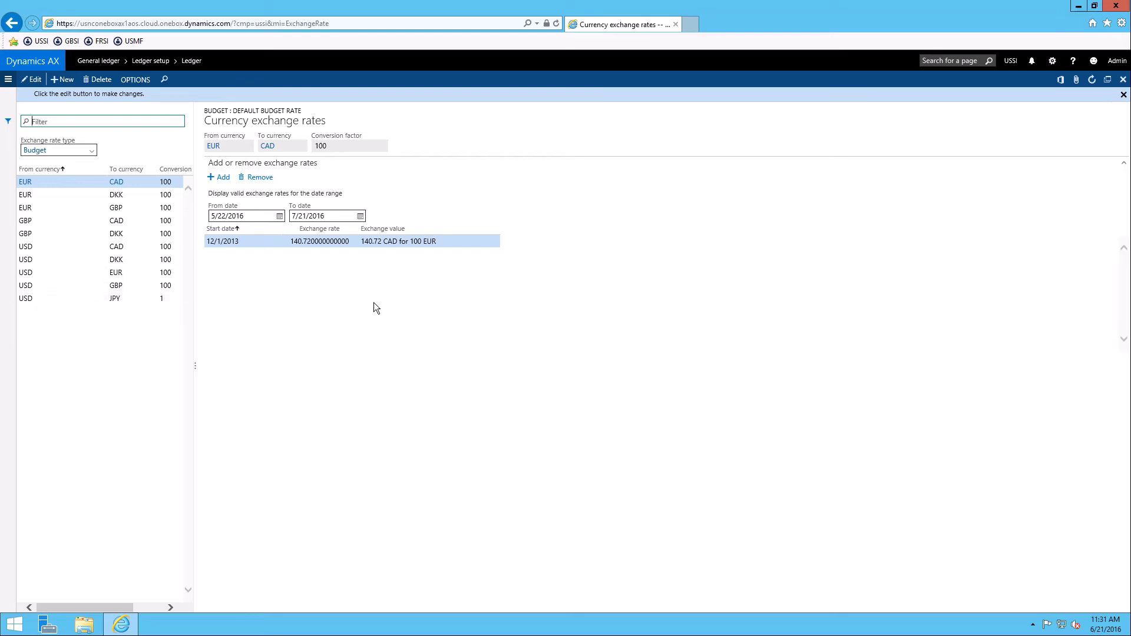
key(Escape)
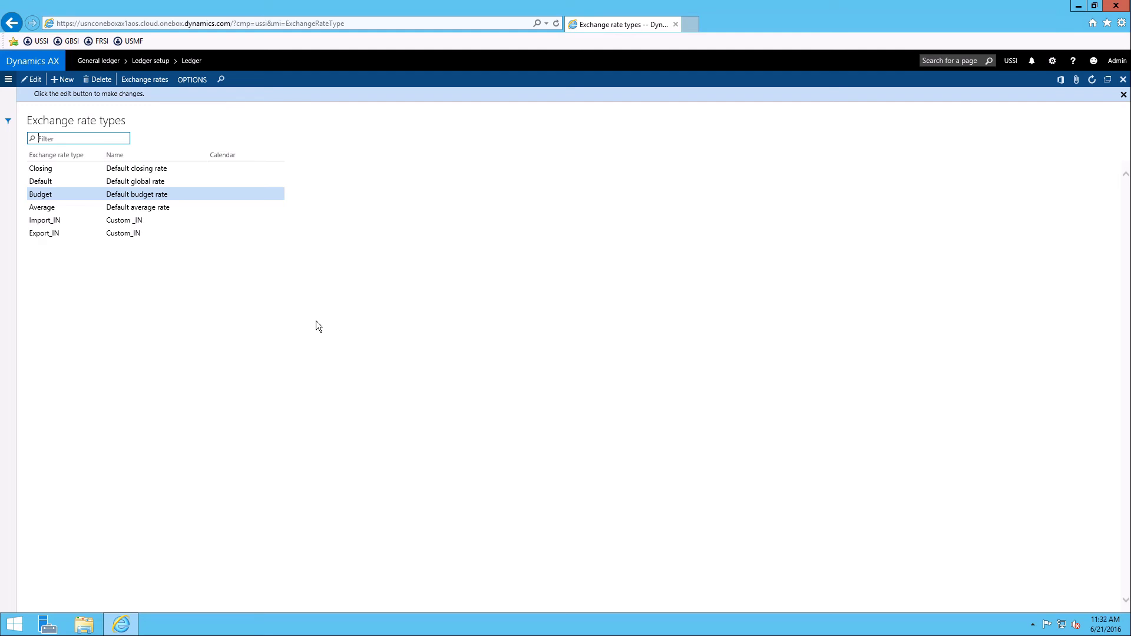
- Select the Average and Default exchange rate types for review, and bring up the list of General ledger pages
click(153, 209)
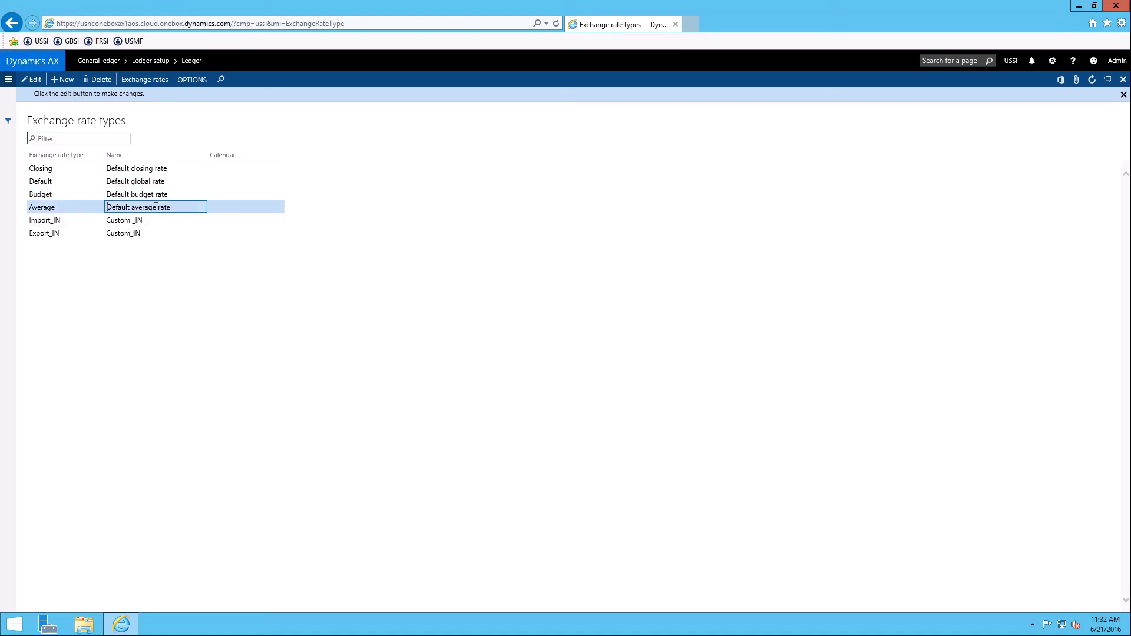
click(125, 182)
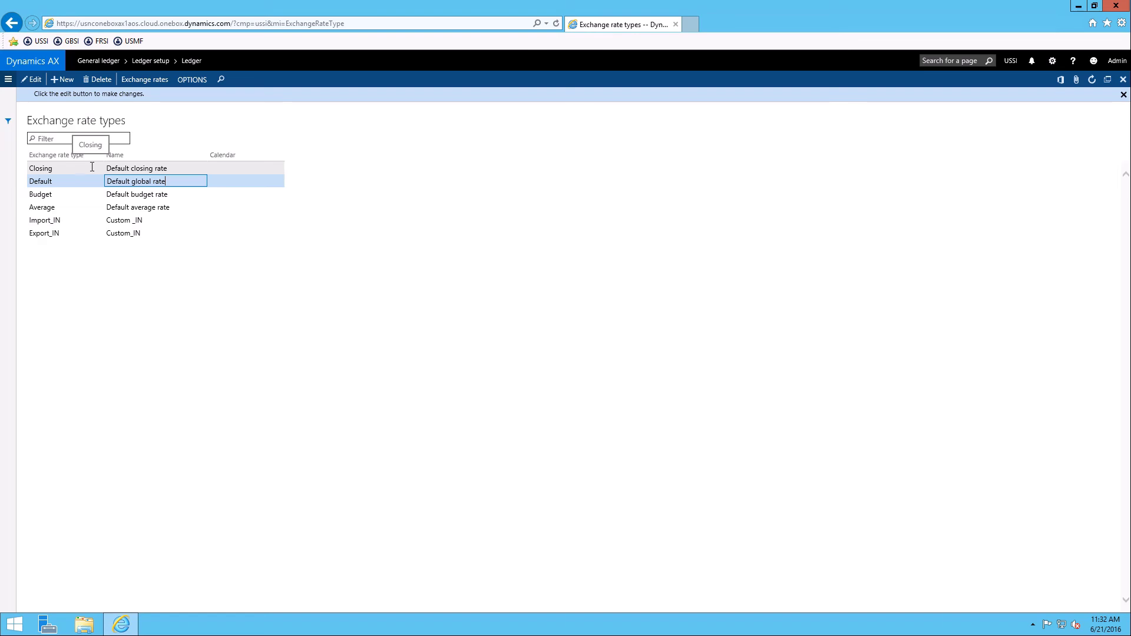
click(9, 81)
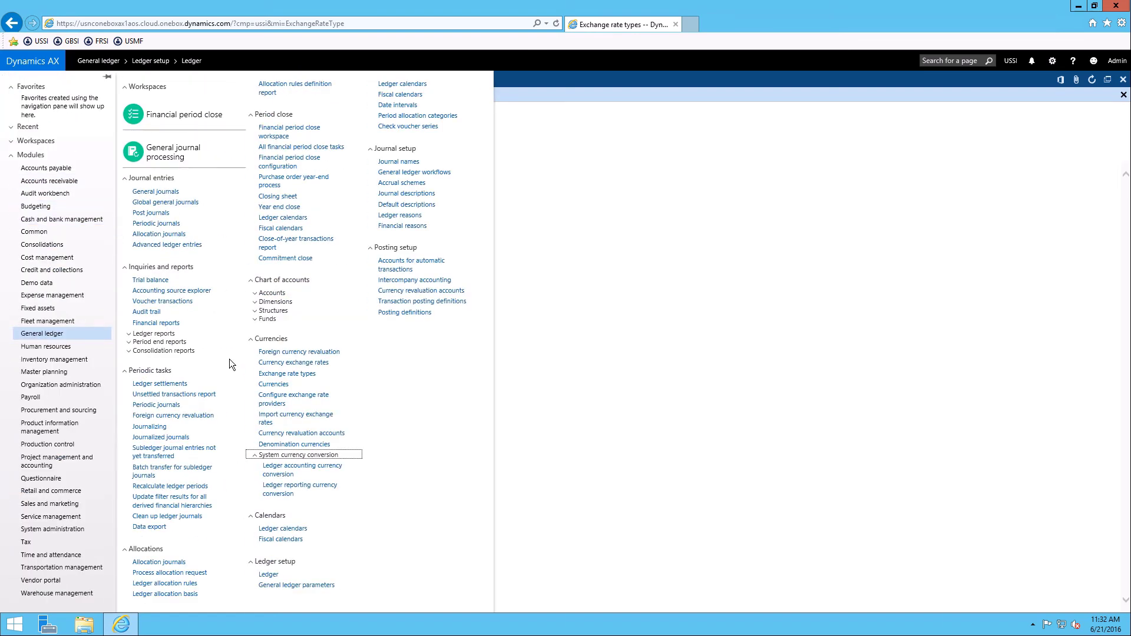